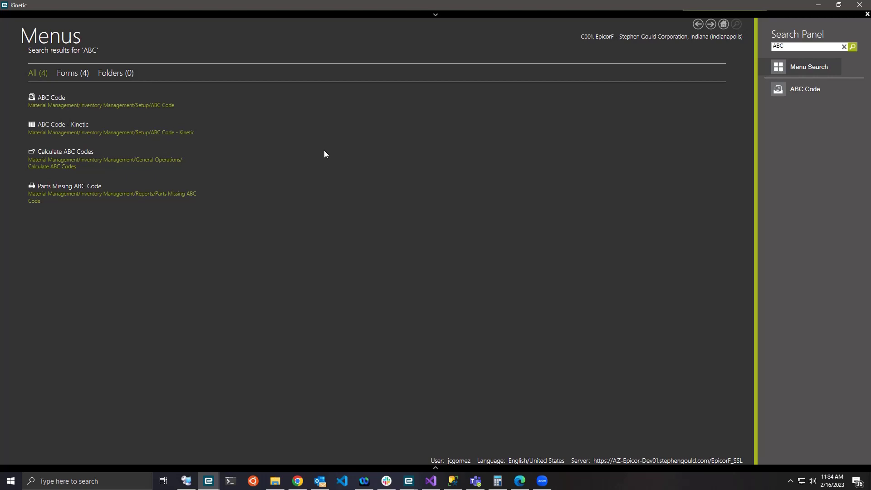
Open ABC Code Maintenance with the FirstCustomization layer, then close it.
{"action": "left_click", "coordinate": [44, 99]}
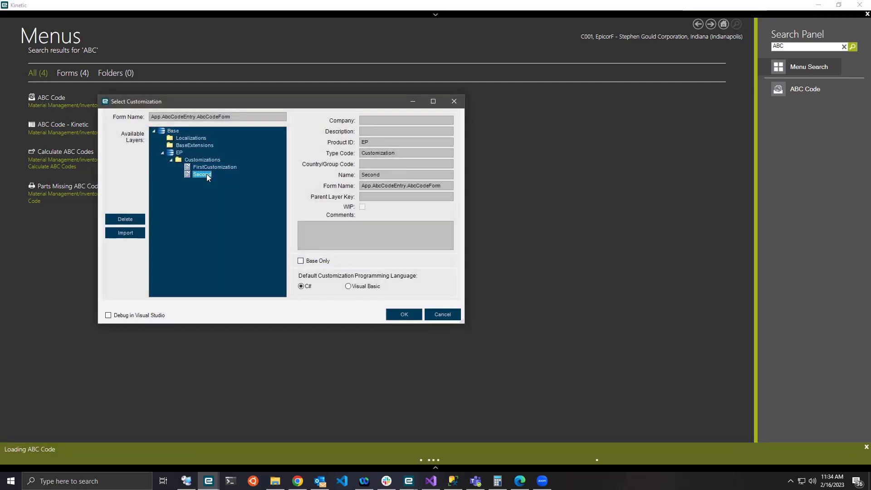
{"action": "left_click", "coordinate": [411, 316]}
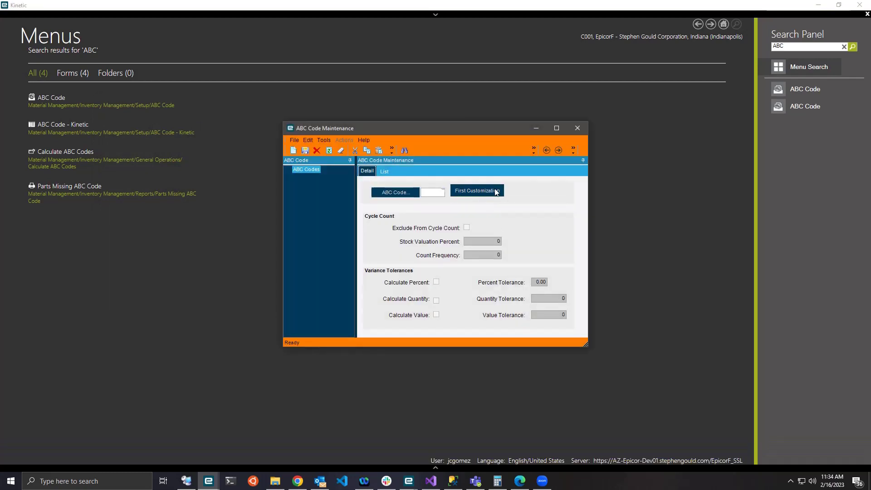
{"action": "left_click", "coordinate": [574, 129]}
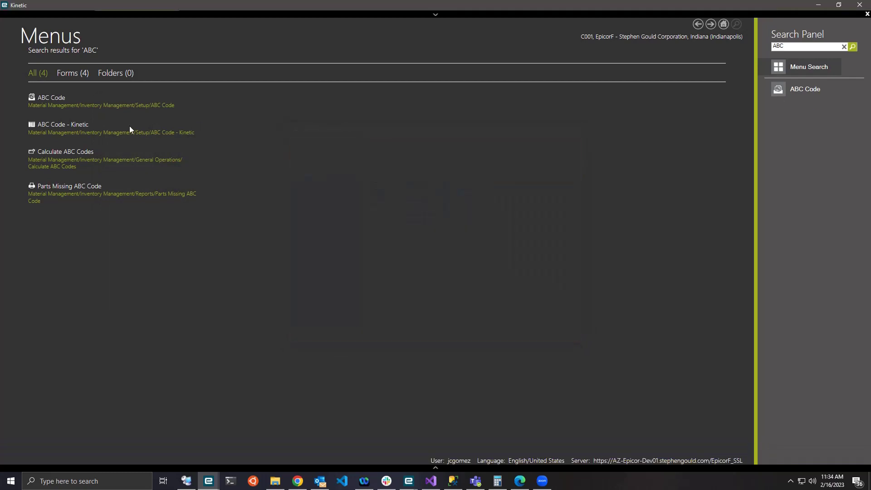
Open ABC Code with the Second layer, close it, then reopen it with FirstCustomization.
{"action": "left_click", "coordinate": [63, 100]}
{"action": "left_click", "coordinate": [120, 92]}
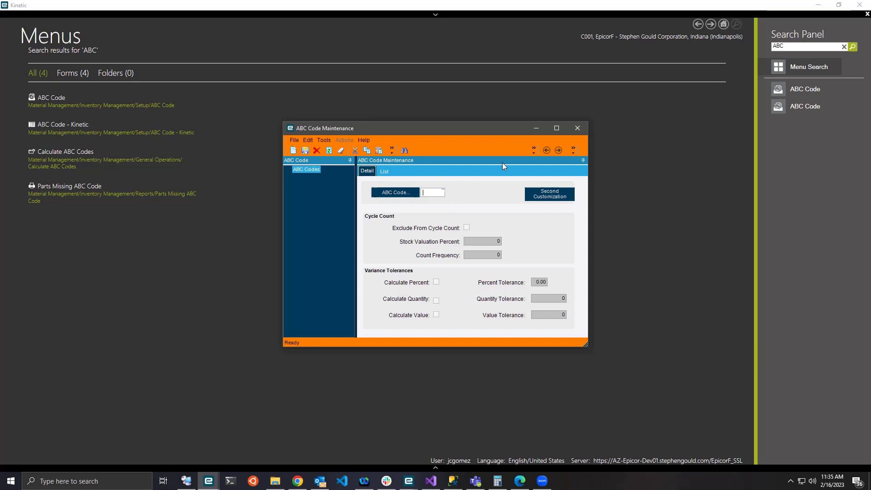
{"action": "left_click", "coordinate": [579, 128]}
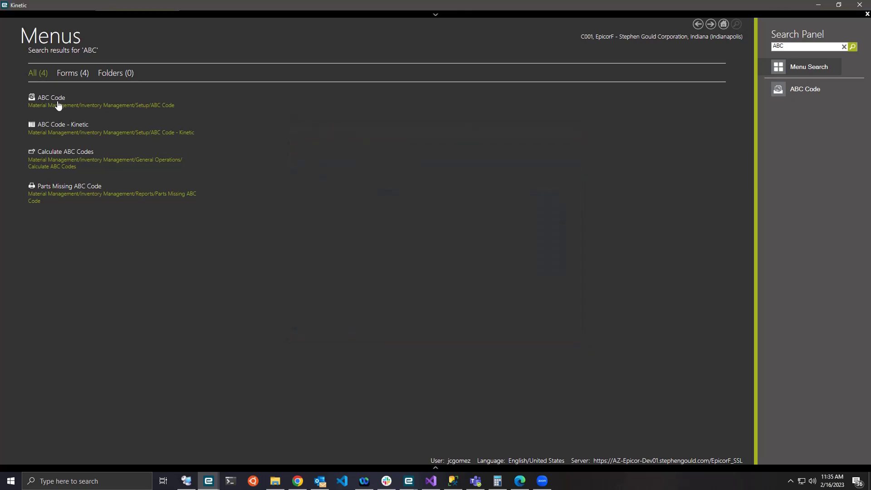
{"action": "left_click", "coordinate": [58, 105]}
{"action": "left_click", "coordinate": [342, 254]}
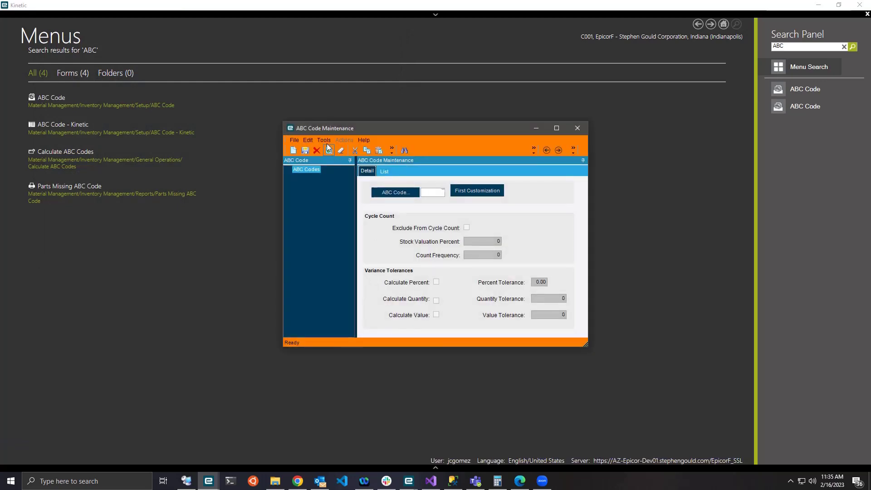
Export the FirstCustomization customization as XML into the Downloads\BE folder.
{"action": "left_click", "coordinate": [324, 141]}
{"action": "left_click", "coordinate": [334, 150]}
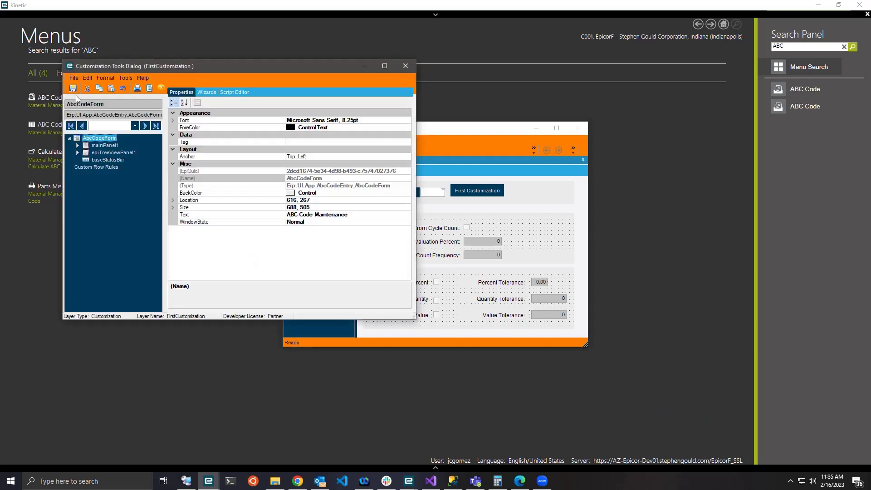
{"action": "left_click", "coordinate": [73, 78]}
{"action": "left_click", "coordinate": [104, 110]}
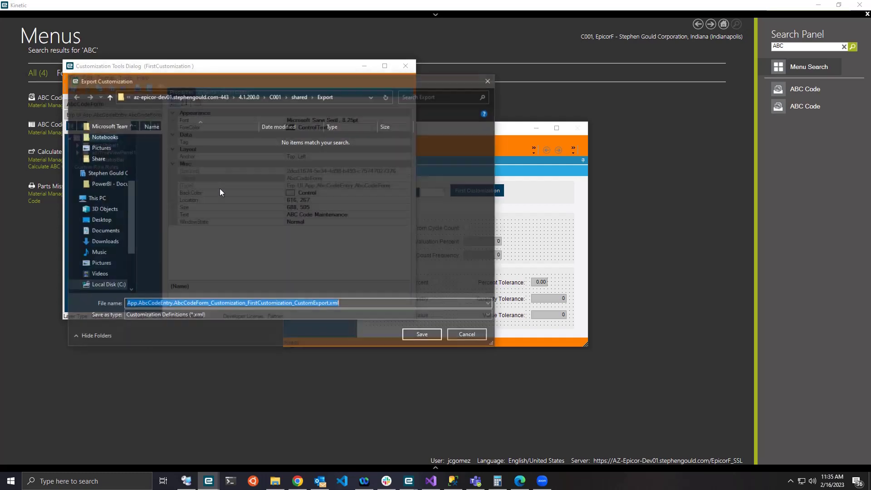
{"action": "left_click", "coordinate": [103, 241]}
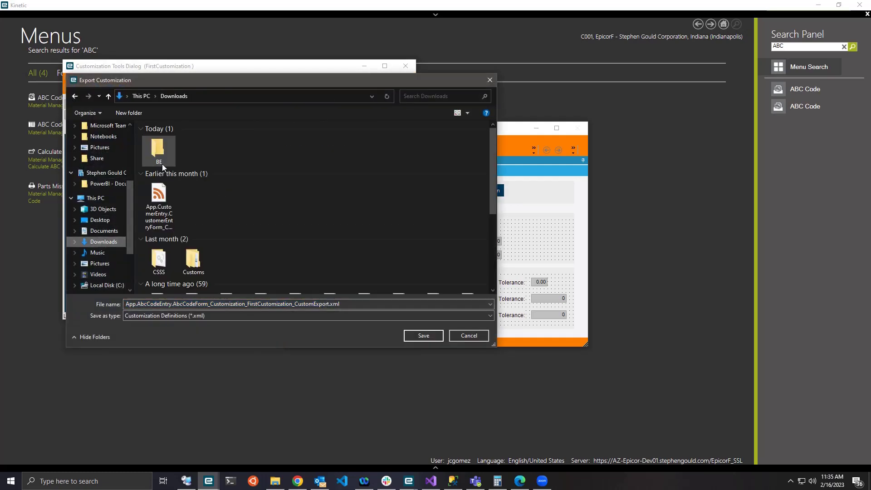
{"action": "left_click", "coordinate": [164, 153]}
{"action": "double_click", "coordinate": [164, 152]}
{"action": "left_click", "coordinate": [423, 336]}
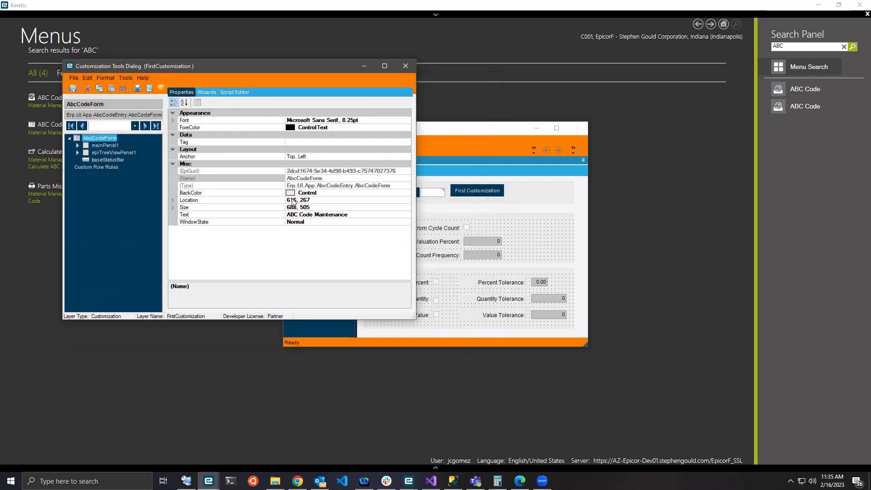
Close Customization Tools and ABC Code, then open the exported XML in Visual Studio Code.
{"action": "left_click", "coordinate": [412, 69]}
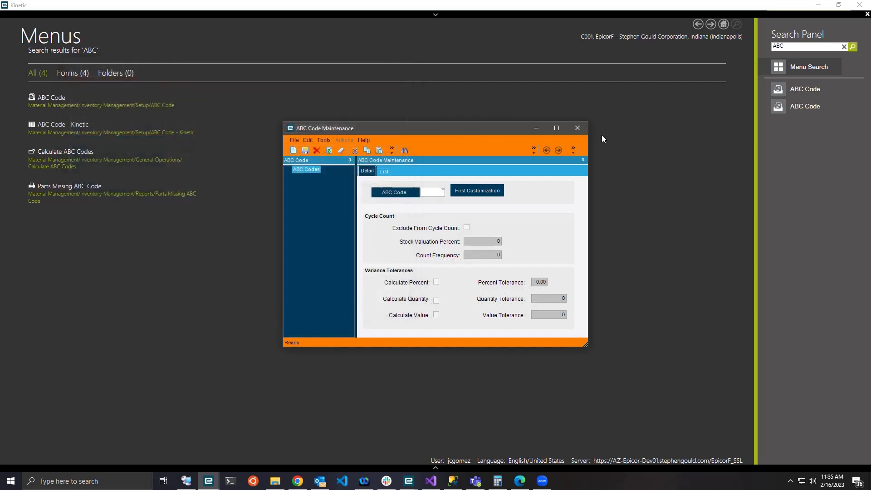
{"action": "left_click", "coordinate": [573, 130]}
{"action": "left_click", "coordinate": [275, 481]}
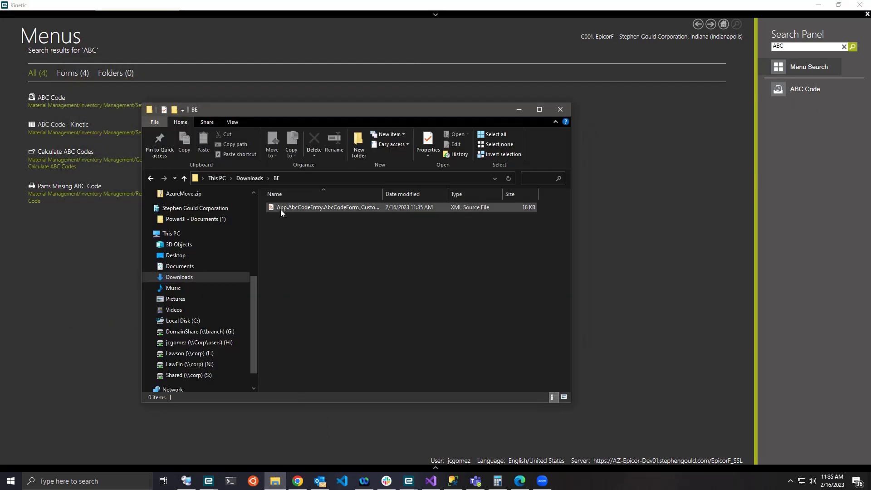
{"action": "right_click", "coordinate": [292, 211]}
{"action": "left_click", "coordinate": [329, 233]}
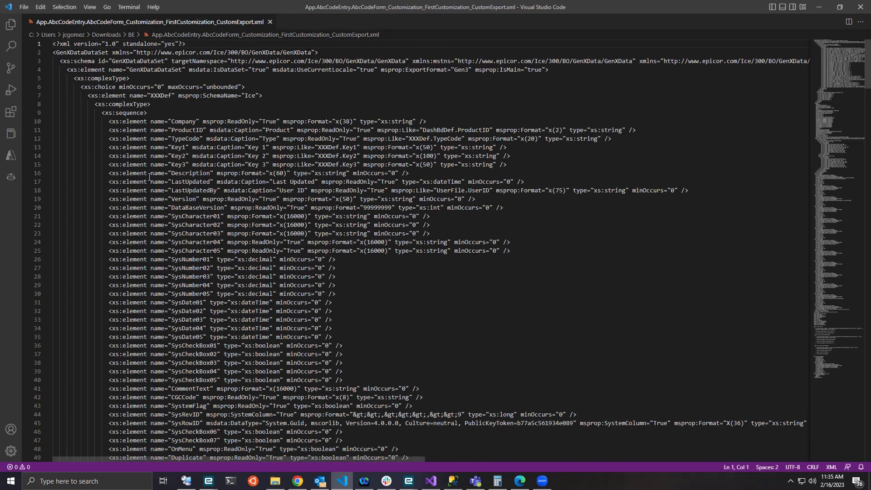
Scroll to the XXXDef block and select its Company–Key3 lines and the ProductID value EP.
{"action": "left_click", "coordinate": [324, 122]}
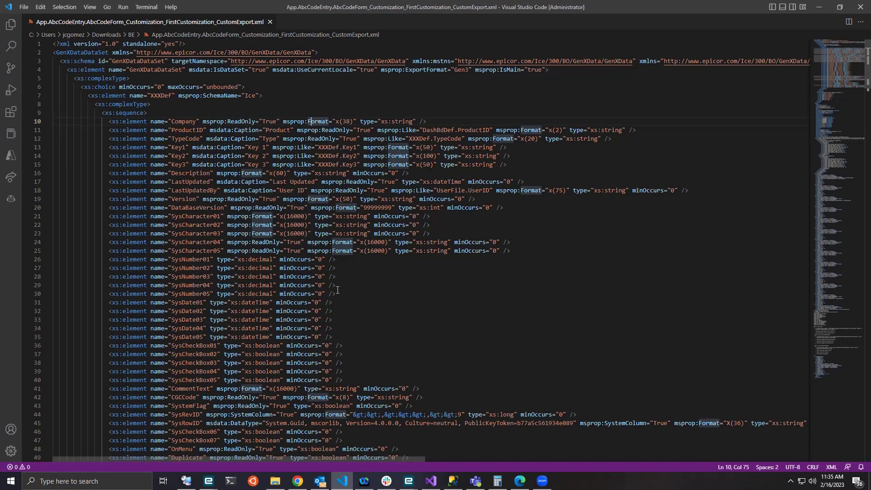
{"action": "scroll", "coordinate": [313, 310], "scroll_direction": "down", "scroll_amount": 4}
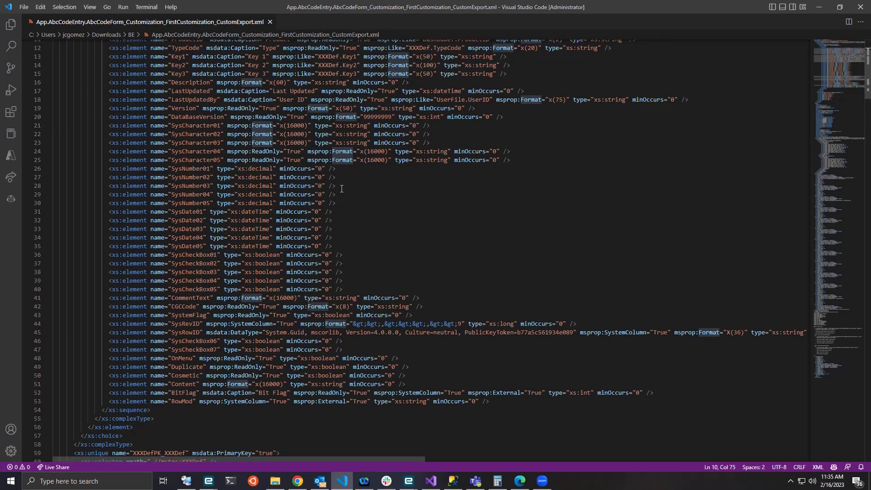
{"action": "scroll", "coordinate": [322, 215], "scroll_direction": "down", "scroll_amount": 12}
{"action": "scroll", "coordinate": [320, 217], "scroll_direction": "down", "scroll_amount": 4}
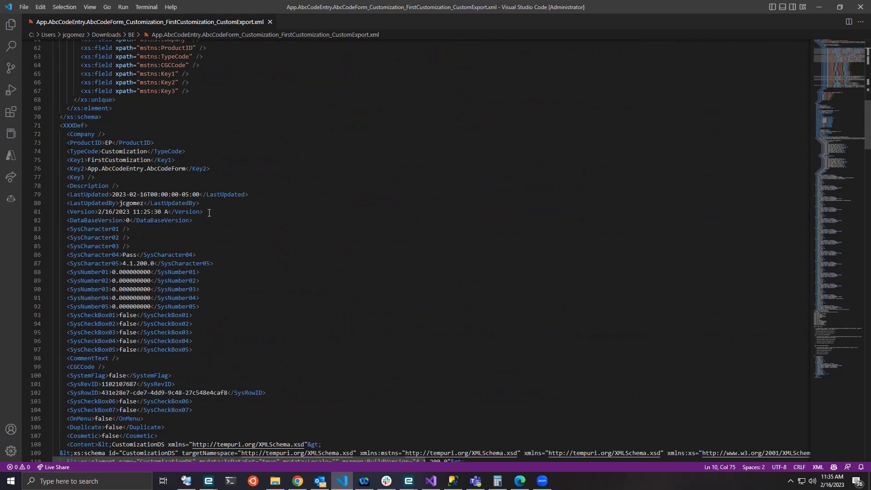
{"action": "left_click_drag", "start_coordinate": [63, 144], "coordinate": [144, 179]}
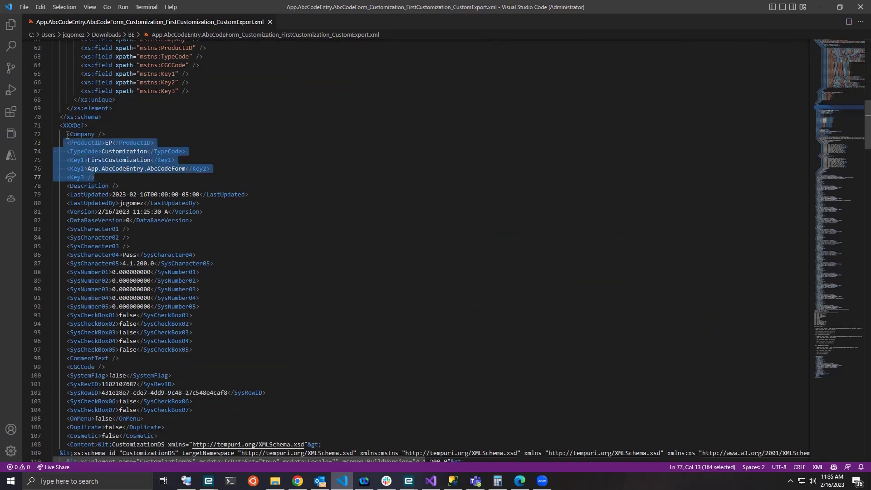
{"action": "left_click_drag", "start_coordinate": [66, 134], "coordinate": [111, 183]}
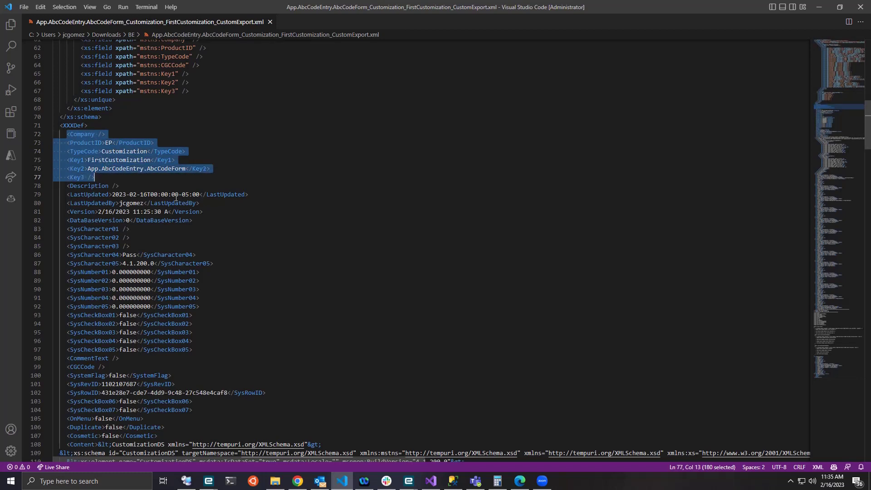
{"action": "double_click", "coordinate": [109, 143]}
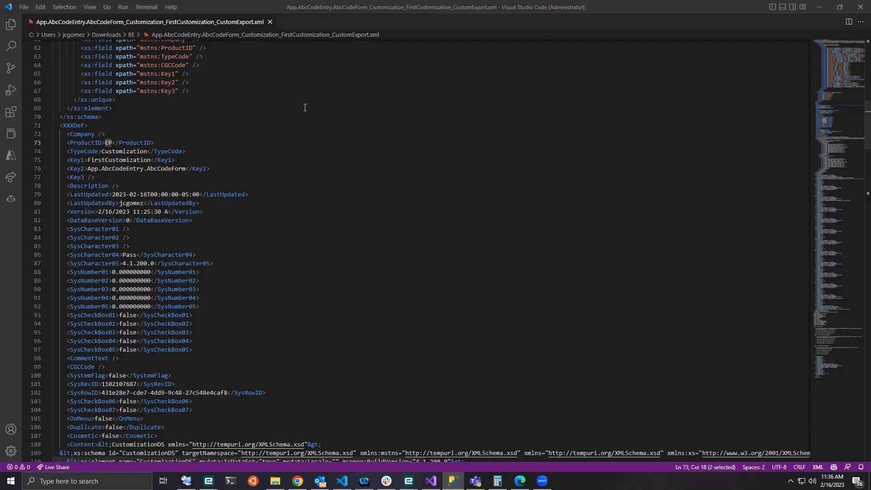
Change ProductID from EP to BE and TypeCode from Customization to BaseExtension.
{"action": "left_click", "coordinate": [141, 181]}
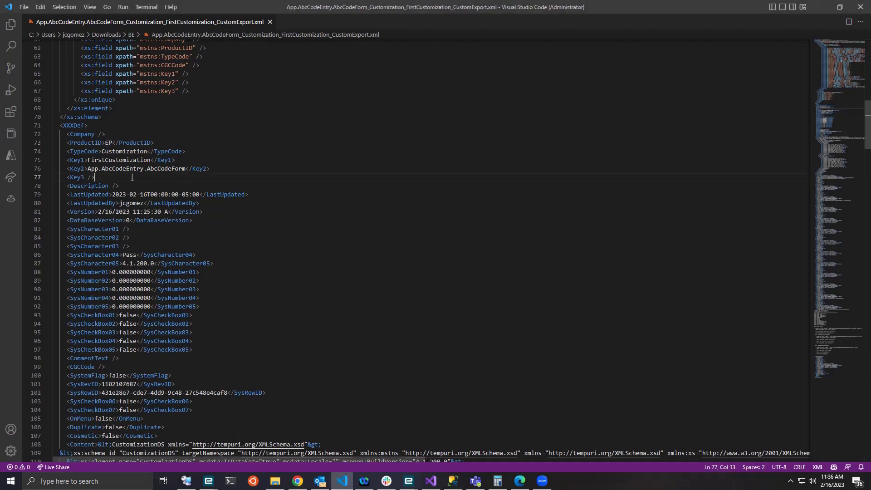
{"action": "left_click", "coordinate": [112, 143]}
{"action": "key", "text": "ctrl+shift+Left"}
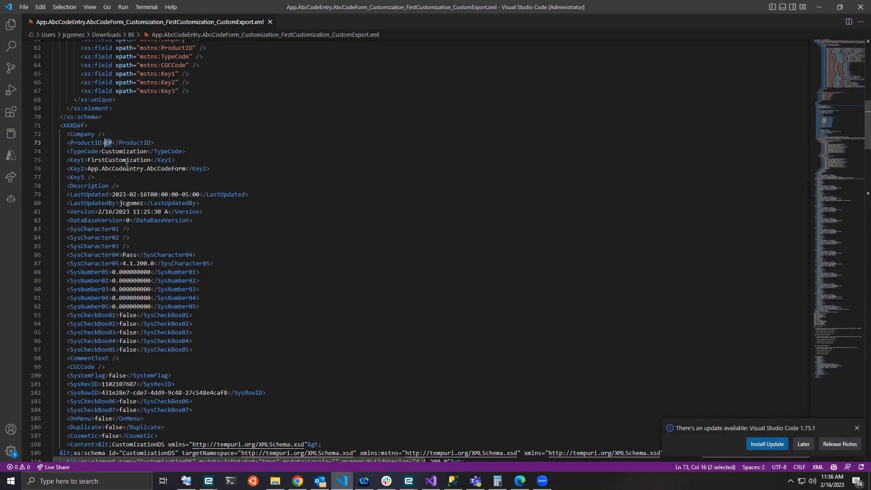
{"action": "type", "text": "BE"}
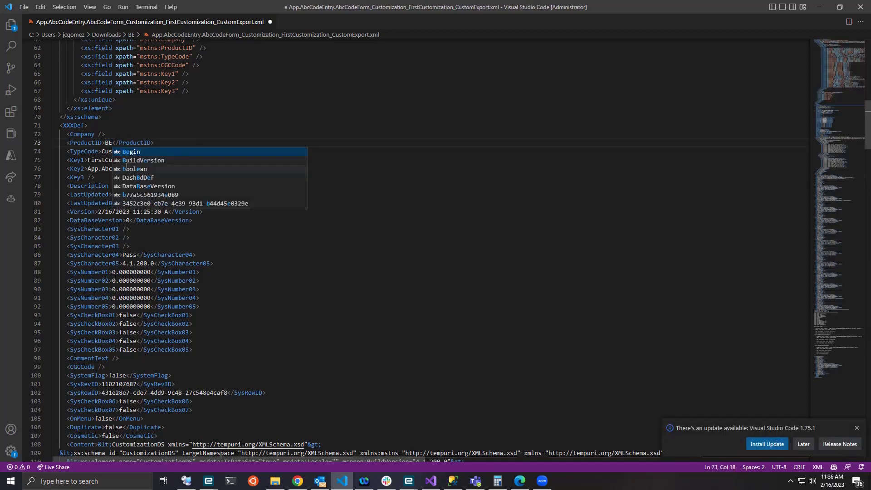
{"action": "left_click", "coordinate": [153, 126]}
{"action": "double_click", "coordinate": [124, 151]}
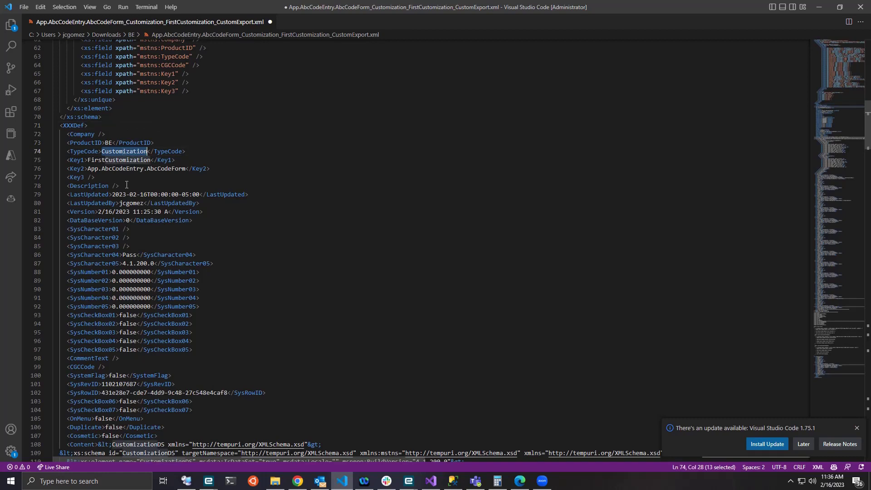
{"action": "type", "text": "BaseExtension"}
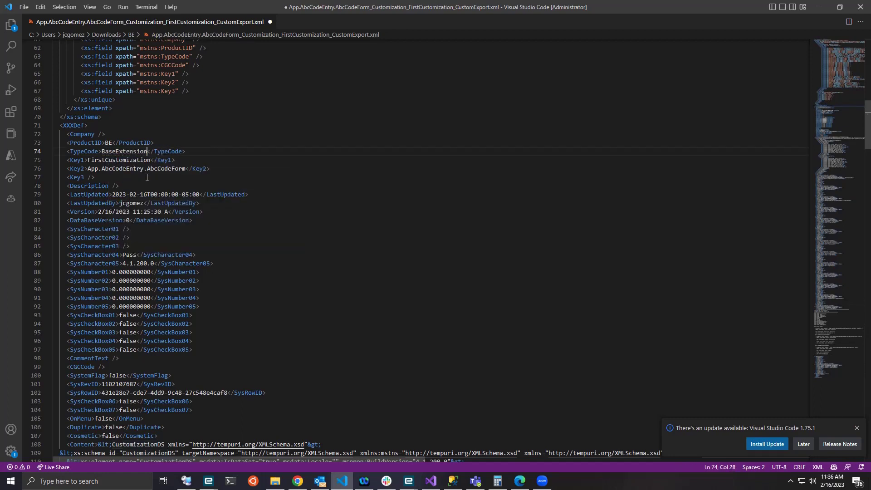
Rename Key1 to FirstCustomization_BE and save the XML file.
{"action": "left_click", "coordinate": [104, 160]}
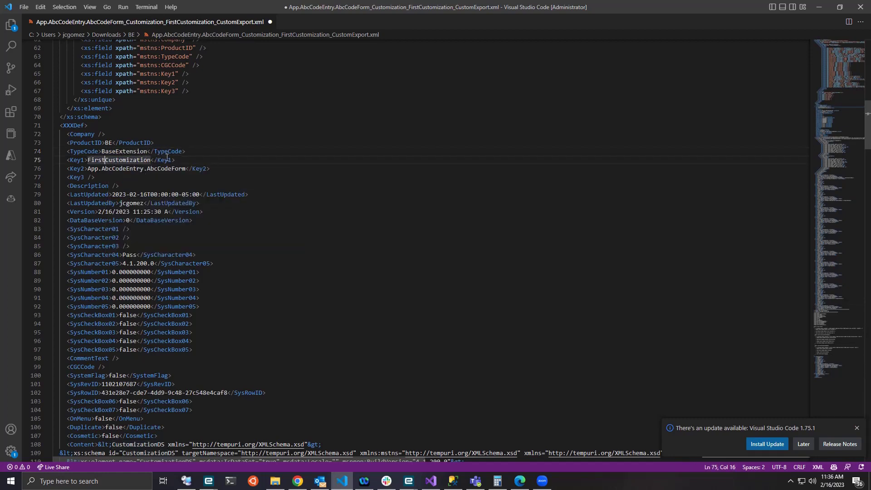
{"action": "left_click", "coordinate": [153, 160]}
{"action": "type", "text": "_BE"}
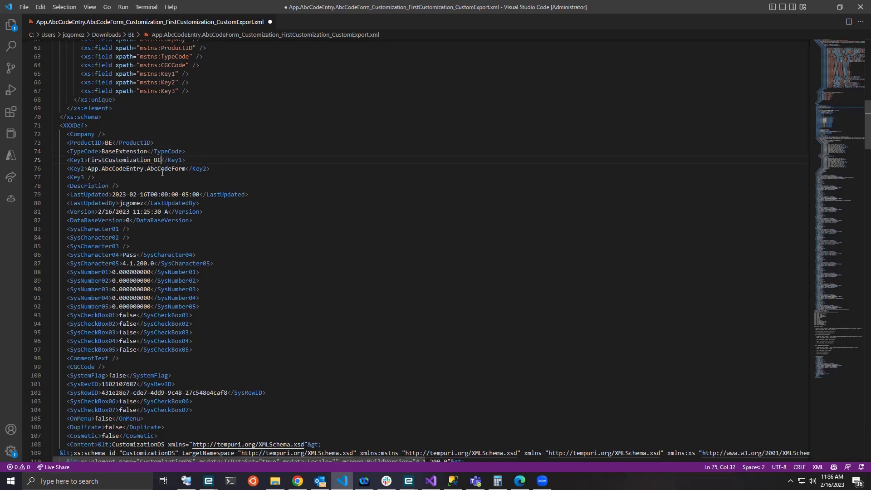
{"action": "left_click", "coordinate": [109, 143]}
{"action": "key", "text": "ctrl+s"}
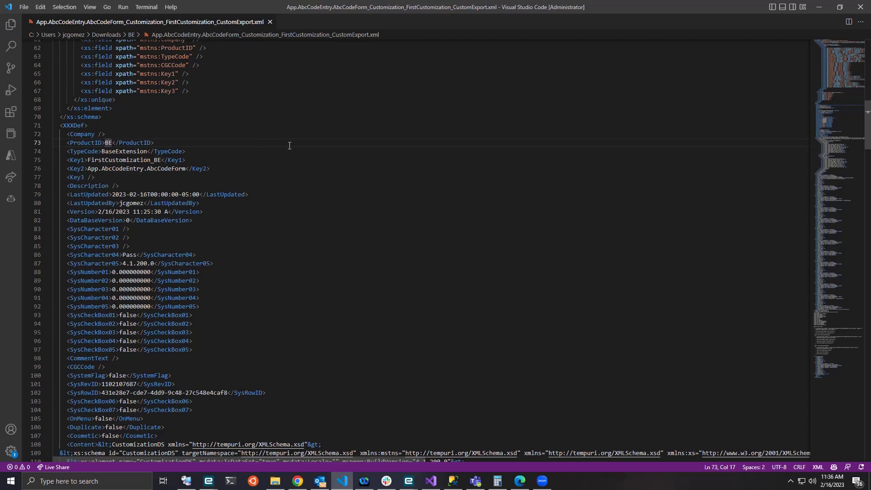
Import the edited XML from Downloads\BE into the ABC Code form's customizations.
{"action": "mouse_move", "coordinate": [208, 480]}
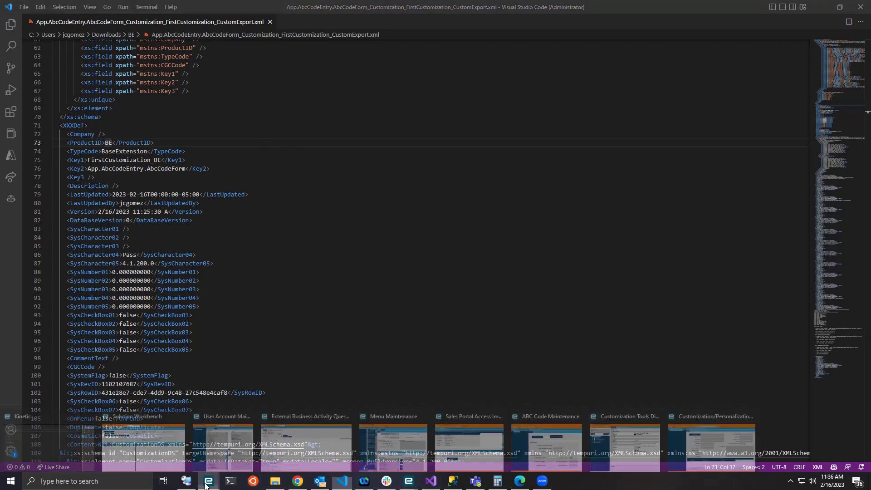
{"action": "left_click", "coordinate": [87, 421]}
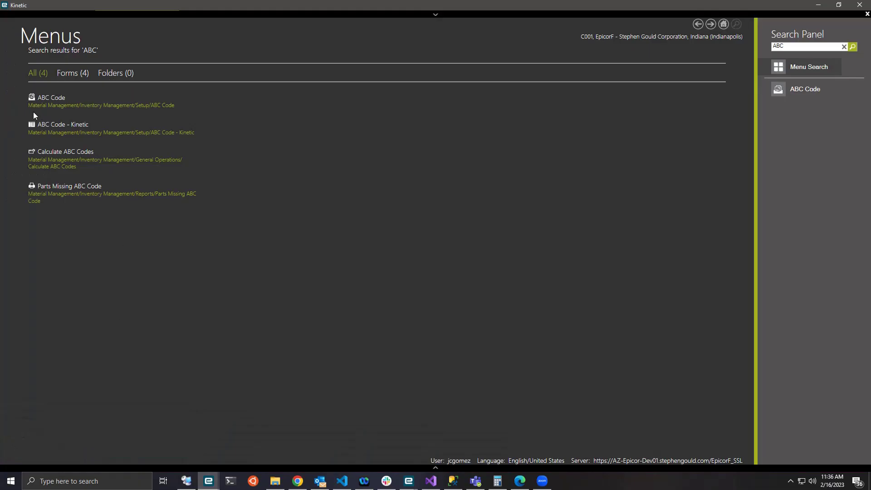
{"action": "left_click", "coordinate": [38, 99]}
{"action": "left_click", "coordinate": [127, 233]}
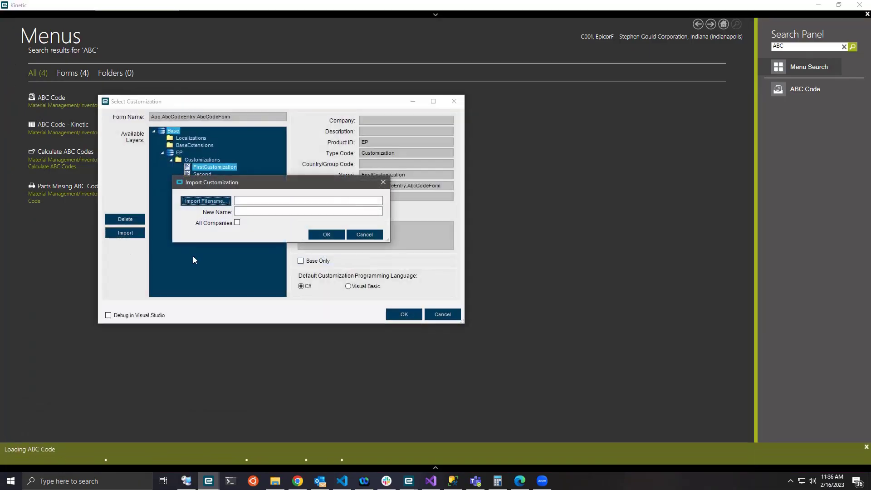
{"action": "left_click", "coordinate": [217, 205]}
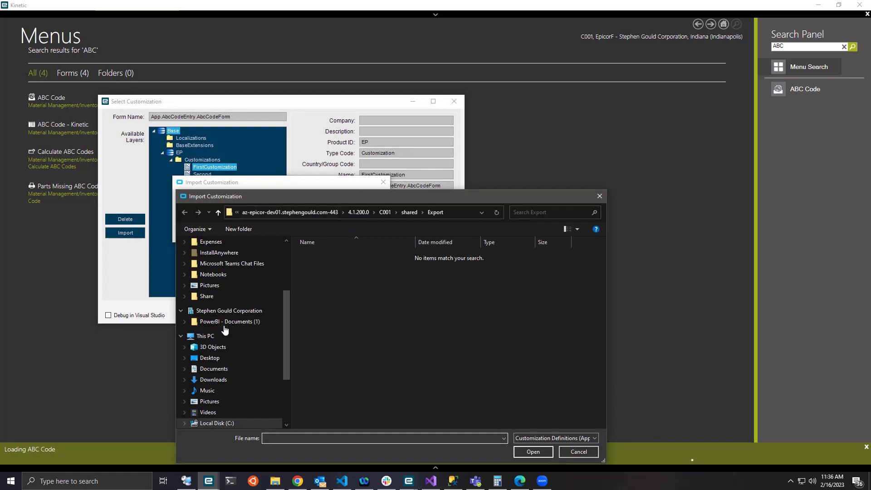
{"action": "left_click", "coordinate": [208, 383]}
{"action": "double_click", "coordinate": [319, 262]}
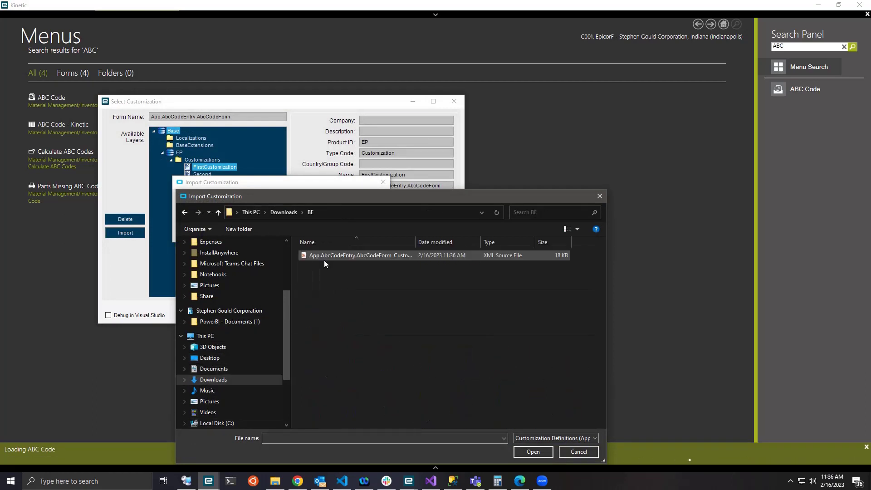
{"action": "double_click", "coordinate": [324, 259]}
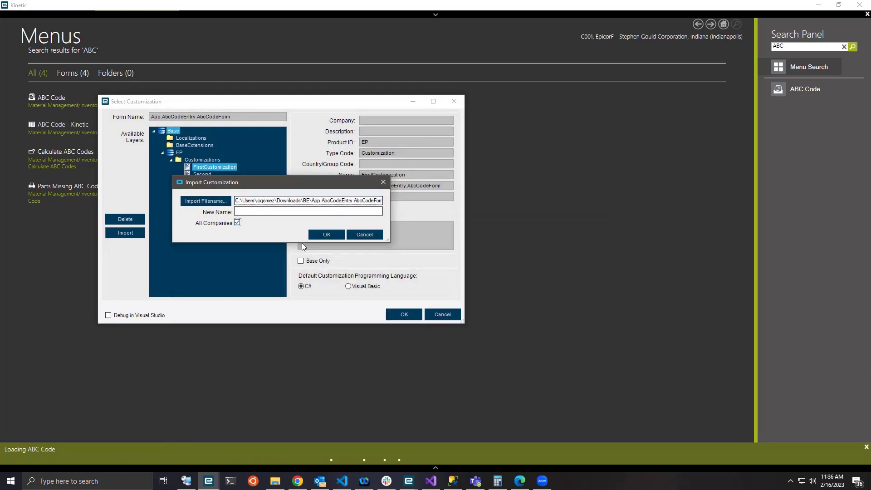
{"action": "left_click", "coordinate": [325, 234]}
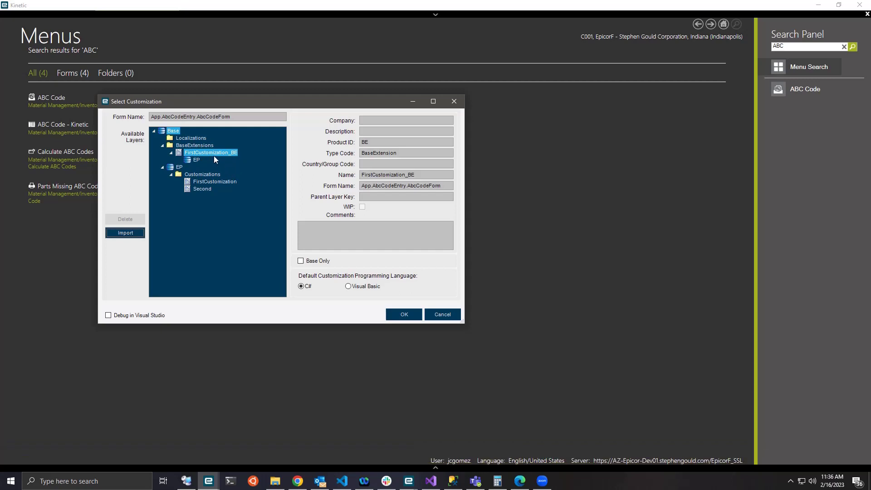
Select the FirstCustomization_BE base extension, then the Second customization, in Select Customization.
{"action": "left_click", "coordinate": [190, 160]}
{"action": "left_click", "coordinate": [196, 154]}
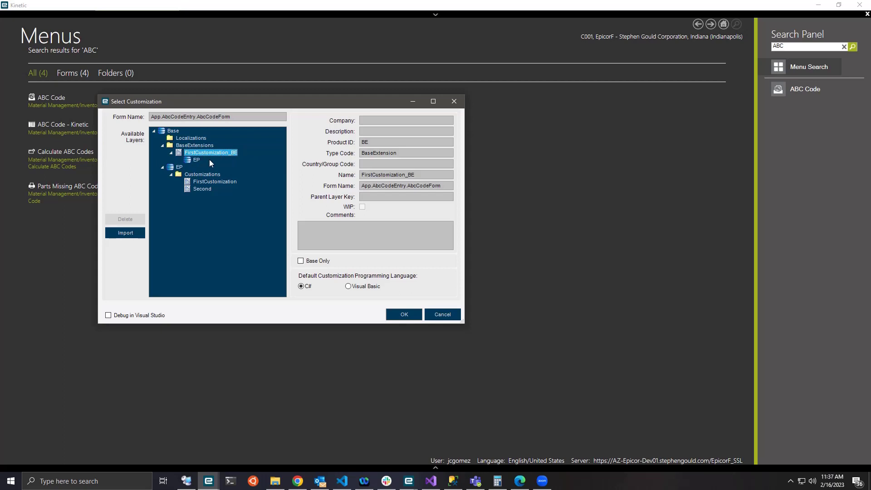
{"action": "left_click", "coordinate": [208, 189]}
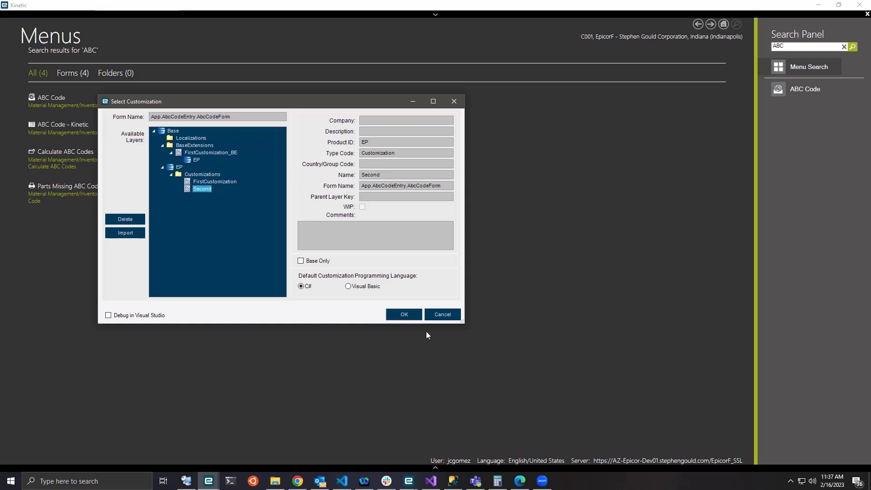
Load ABC Code Maintenance with the Second layer and open its Customization Tools.
{"action": "left_click", "coordinate": [387, 314]}
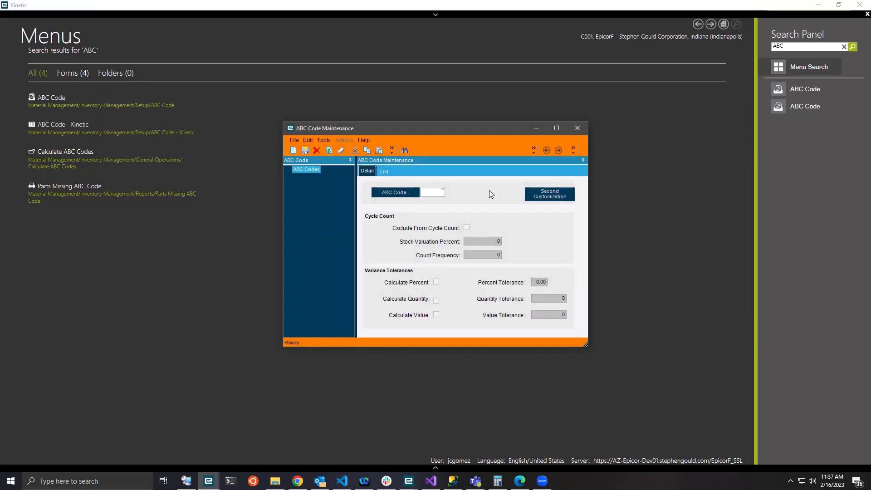
{"action": "left_click", "coordinate": [309, 140]}
{"action": "left_click", "coordinate": [327, 150]}
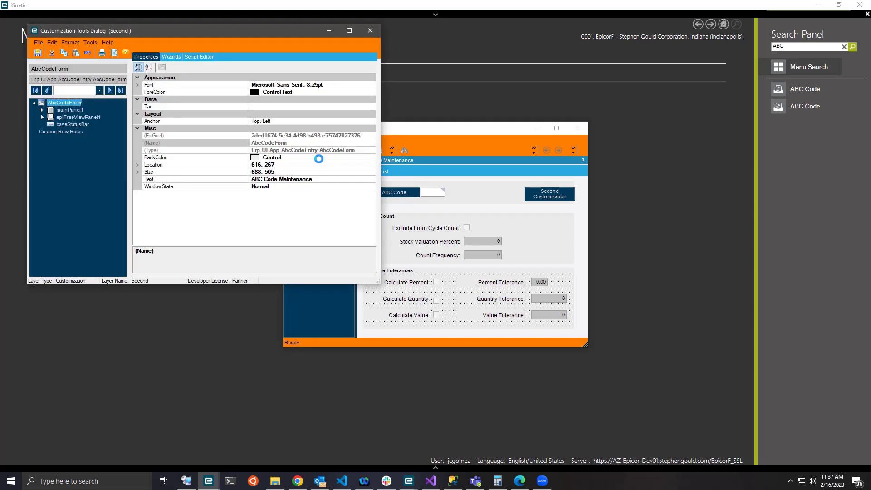
Export the Second customization as XML into the Downloads\BE folder.
{"action": "left_click", "coordinate": [37, 42]}
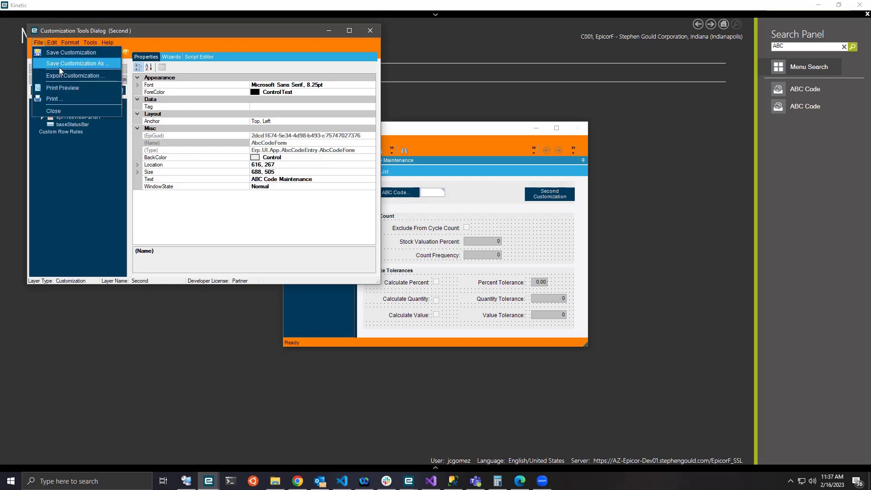
{"action": "left_click", "coordinate": [61, 76]}
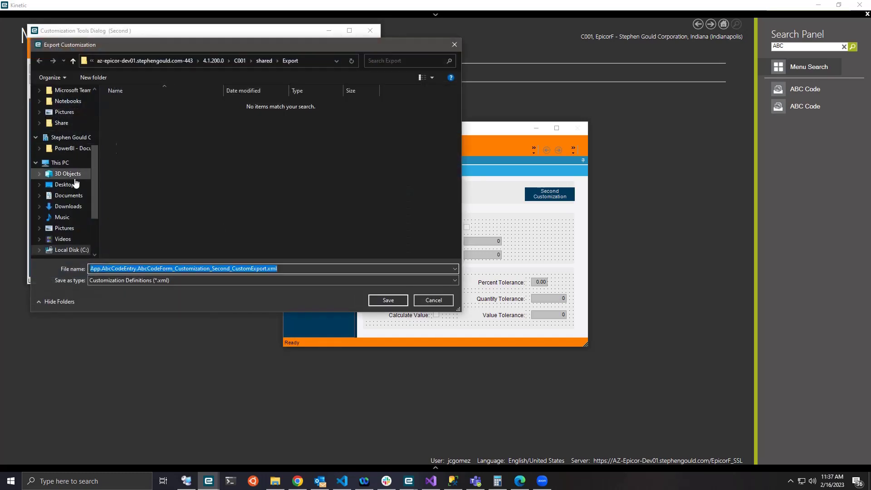
{"action": "left_click", "coordinate": [67, 206]}
{"action": "double_click", "coordinate": [135, 119]}
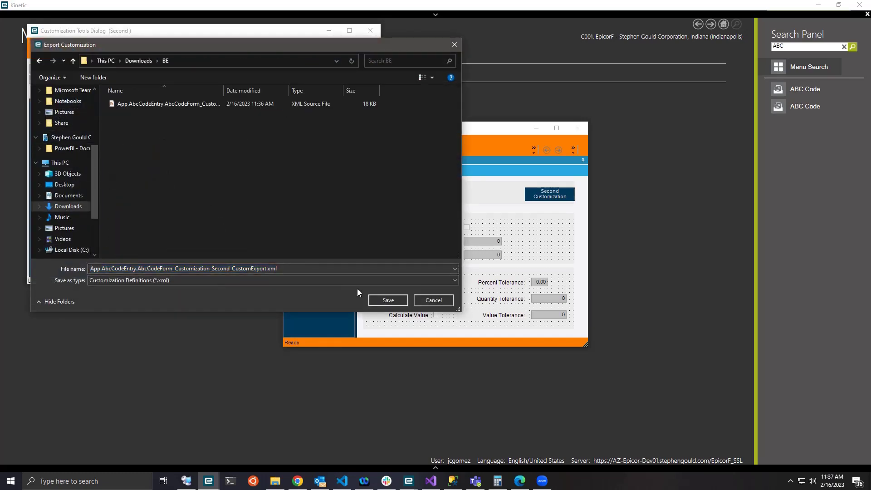
{"action": "left_click", "coordinate": [379, 301]}
Open the new Second export from the BE folder in Visual Studio Code.
{"action": "left_click", "coordinate": [276, 477]}
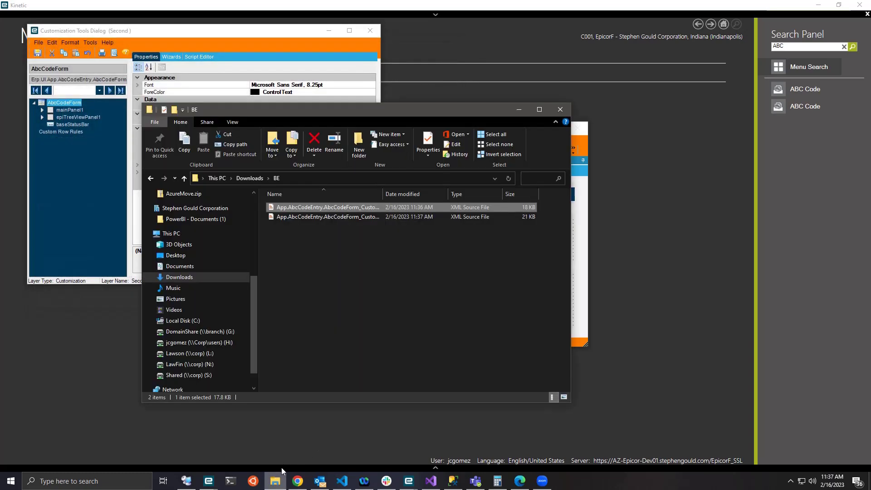
{"action": "right_click", "coordinate": [327, 217]}
{"action": "left_click", "coordinate": [352, 233]}
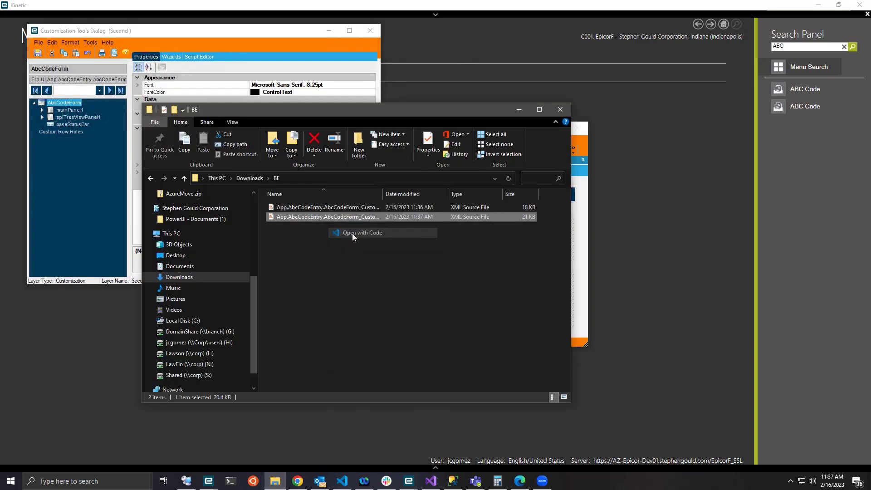
{"action": "scroll", "coordinate": [280, 247], "scroll_direction": "down", "scroll_amount": 15}
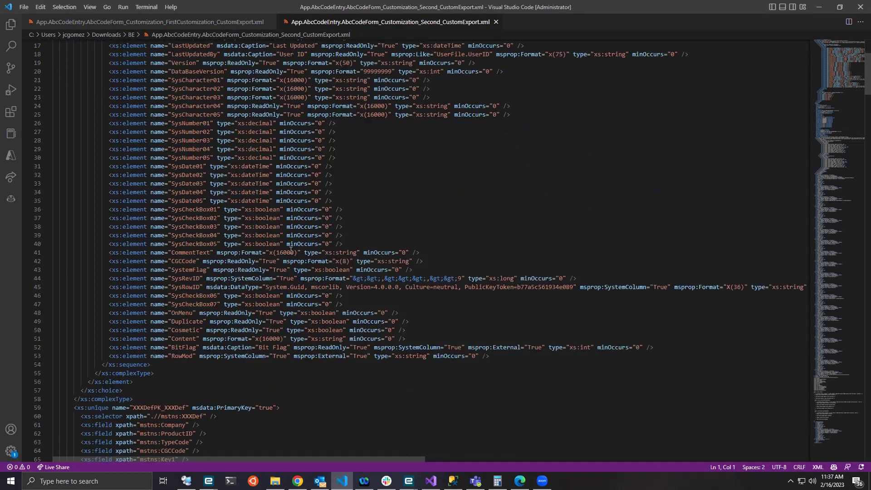
Replace the self-closing <Key3/> element with separate <Key3></Key3> tags.
{"action": "scroll", "coordinate": [280, 247], "scroll_direction": "down", "scroll_amount": 5}
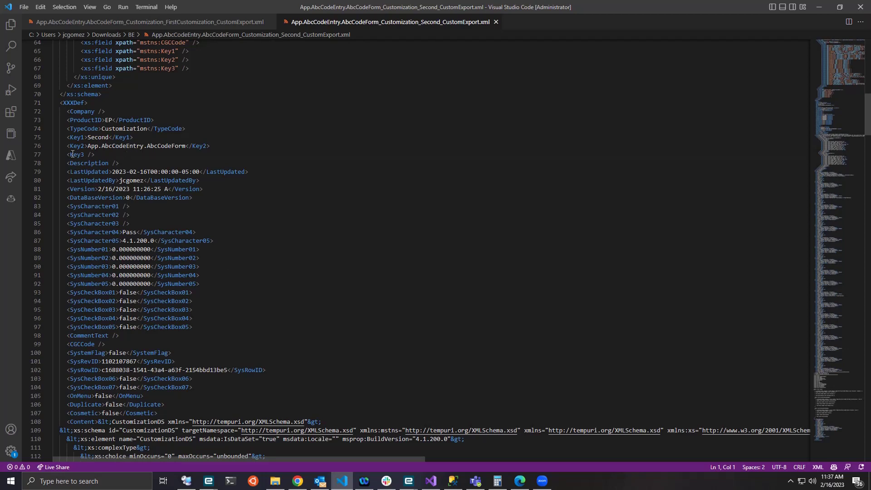
{"action": "left_click_drag", "start_coordinate": [71, 155], "coordinate": [97, 154]}
{"action": "left_click", "coordinate": [94, 154]}
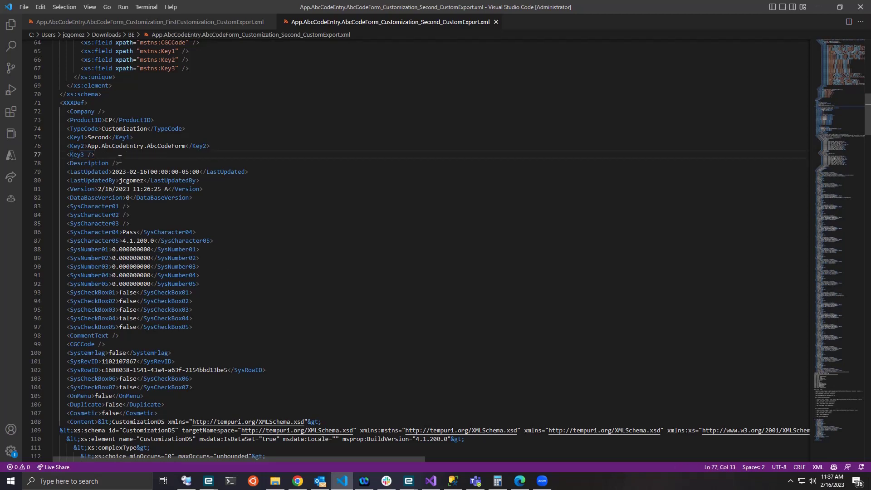
{"action": "key", "text": "BackSpace"}
{"action": "key", "text": "Right"}
{"action": "type", "text": "</"}
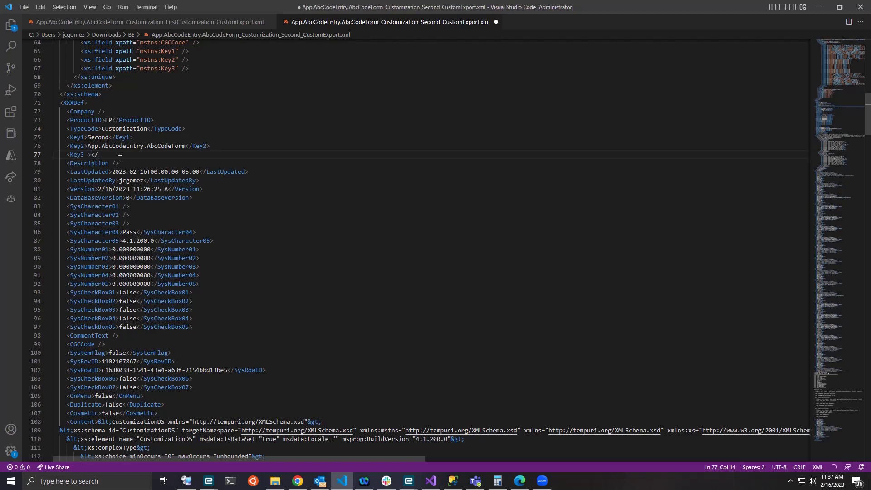
{"action": "type", "text": "Key3>"}
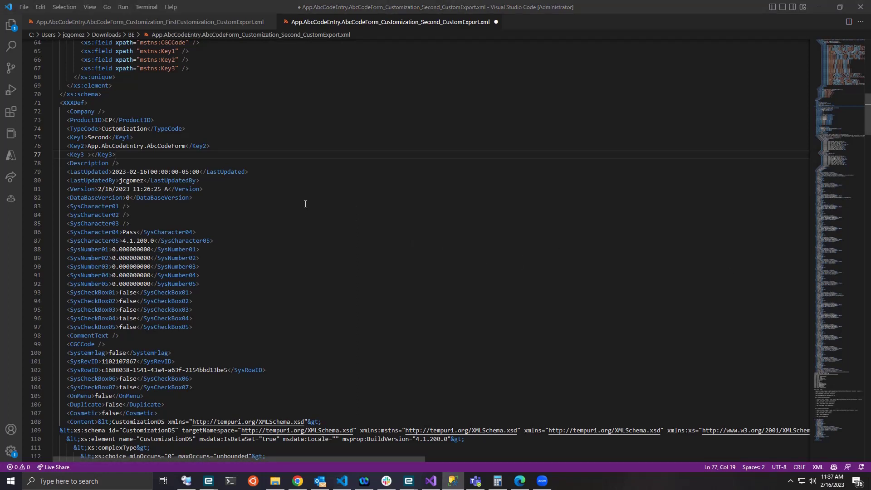
Enter BaseExtension as the Key3 value, fixing typos along the way.
{"action": "left_click", "coordinate": [91, 154]}
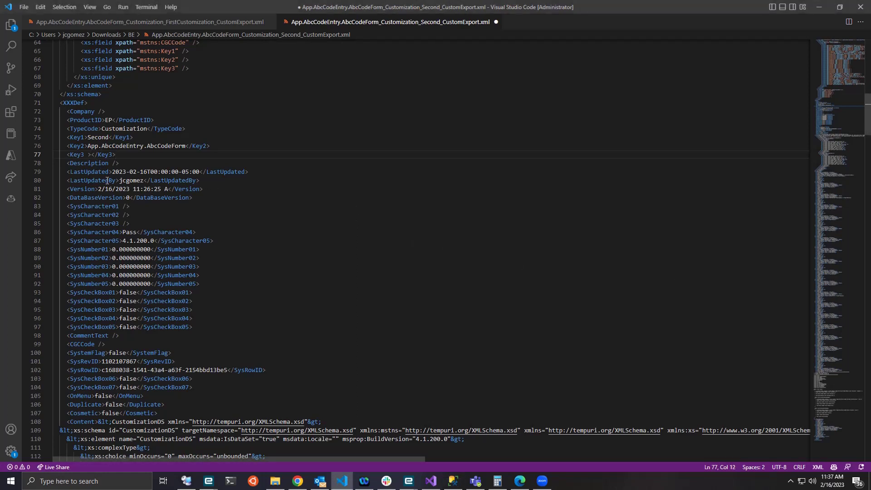
{"action": "type", "text": "Bs"}
{"action": "key", "text": "BackSpace"}
{"action": "type", "text": "aseExtensiuon"}
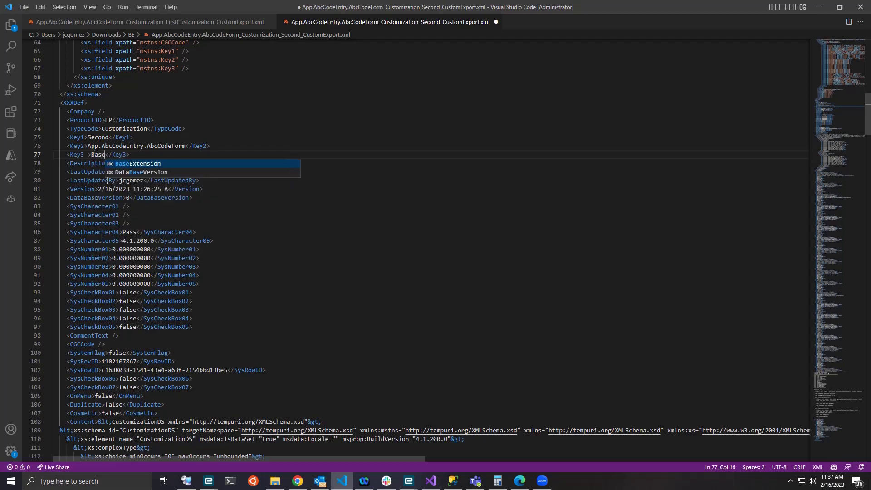
{"action": "key", "text": "BackSpace"}
{"action": "key", "text": "BackSpace"}
{"action": "key", "text": "BackSpace"}
{"action": "type", "text": "on_"}
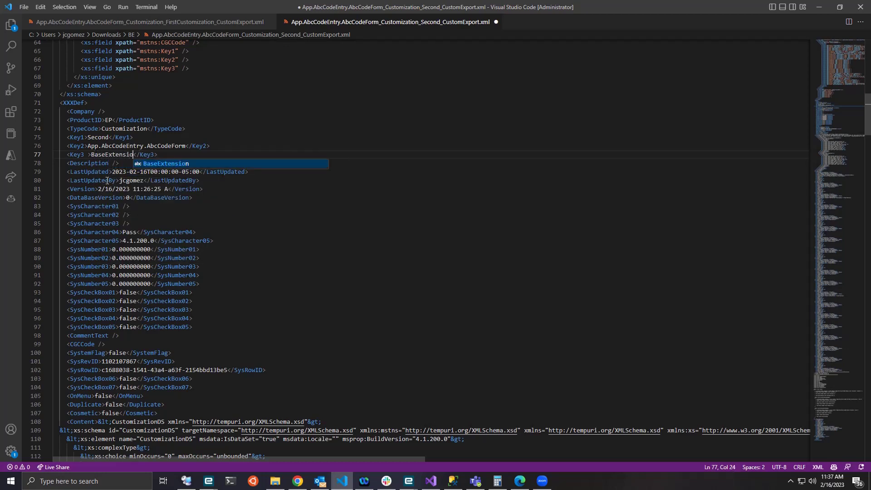
{"action": "key", "text": "BackSpace"}
Make Key3 read BaseExtension^FirstCustomization_BE by copying the name from the FirstCustomization export.
{"action": "type", "text": "^"}
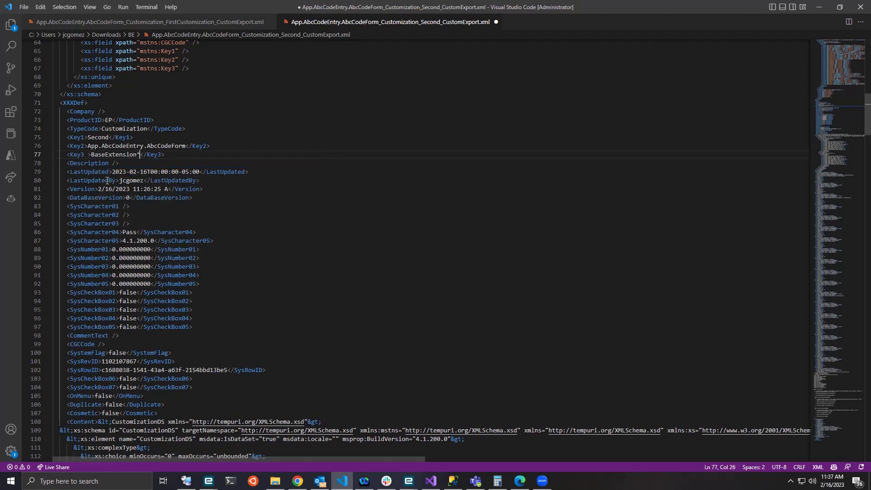
{"action": "left_click", "coordinate": [244, 22]}
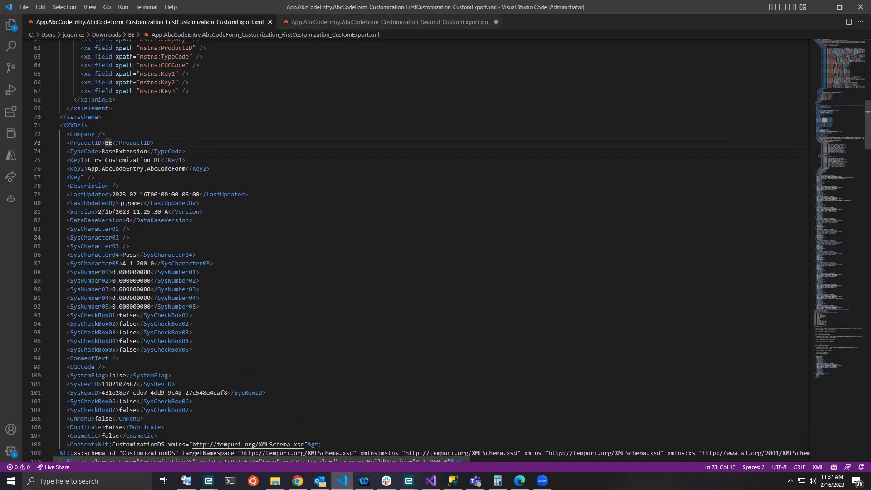
{"action": "left_click_drag", "start_coordinate": [88, 160], "coordinate": [161, 160]}
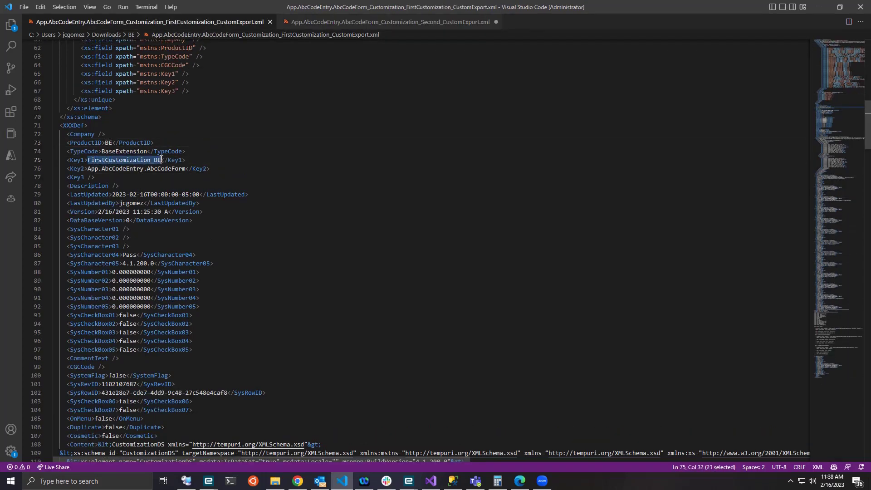
{"action": "key", "text": "ctrl+c"}
{"action": "left_click", "coordinate": [340, 21]}
{"action": "key", "text": "ctrl+v"}
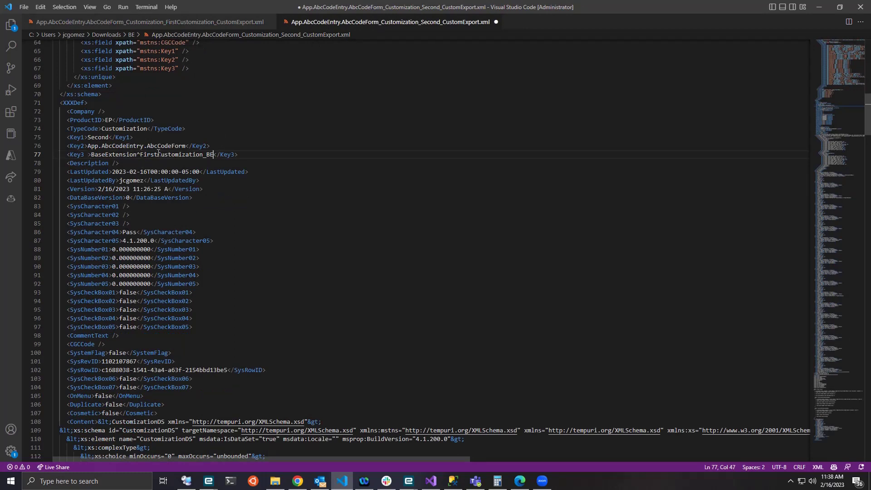
Rename Key1 to Second_OnTopBE and save the Second export file.
{"action": "left_click", "coordinate": [109, 137]}
{"action": "type", "text": "_OnTopBE"}
{"action": "key", "text": "ctrl+s"}
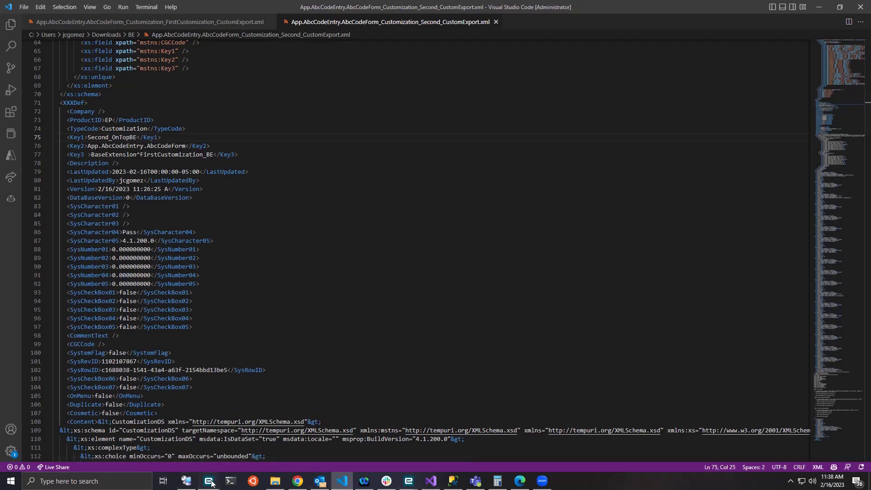
{"action": "mouse_move", "coordinate": [209, 481]}
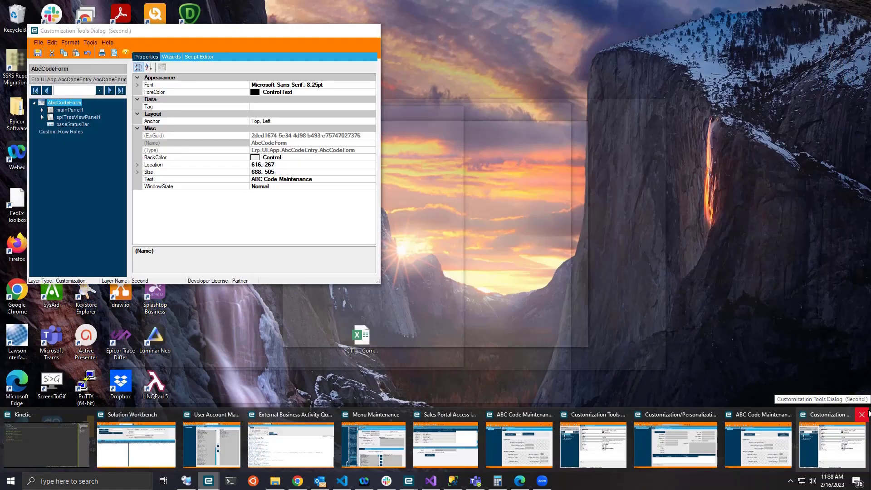
Close Customization Tools and open ABC Code's customization selection from Kinetic Menus.
{"action": "left_click", "coordinate": [863, 416]}
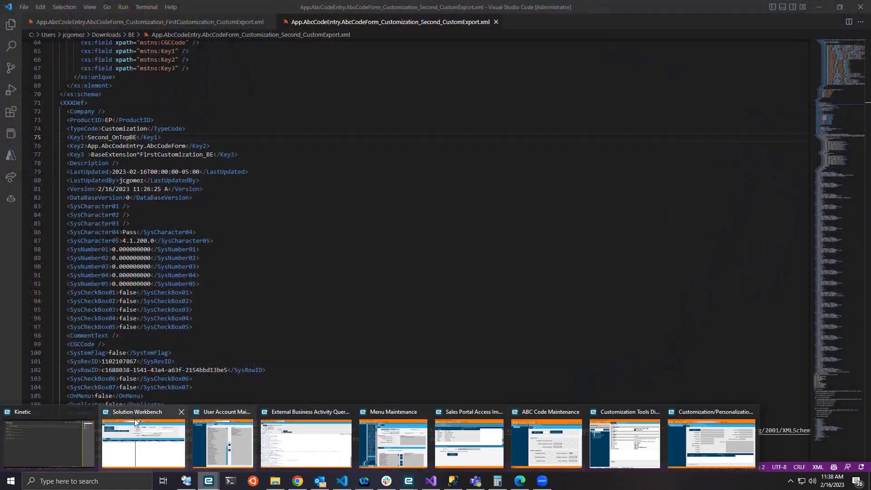
{"action": "left_click", "coordinate": [135, 421]}
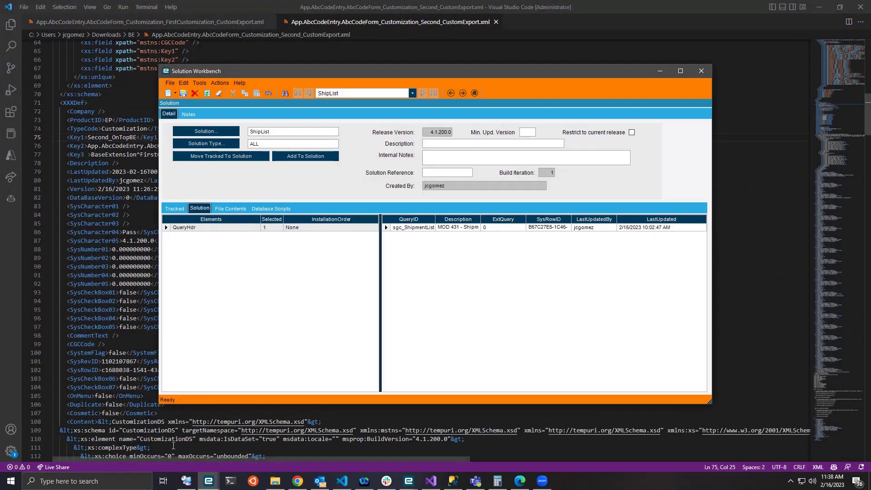
{"action": "mouse_move", "coordinate": [215, 486]}
{"action": "left_click", "coordinate": [53, 442]}
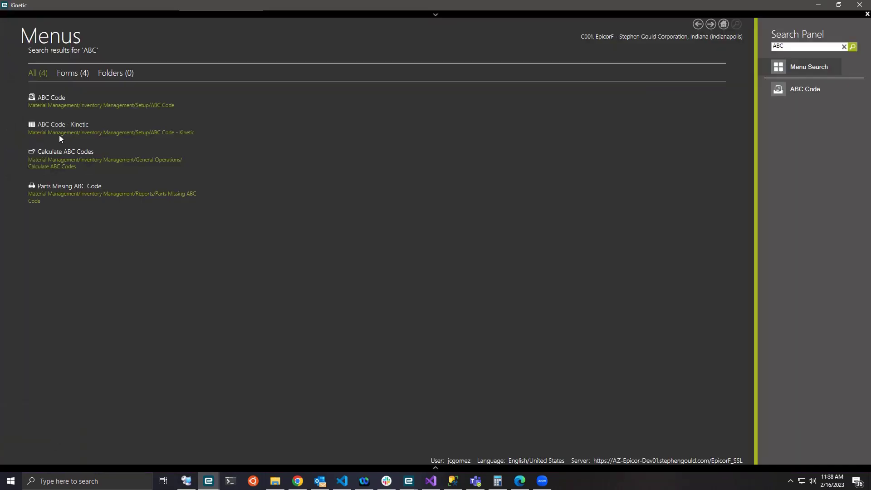
{"action": "left_click", "coordinate": [53, 106]}
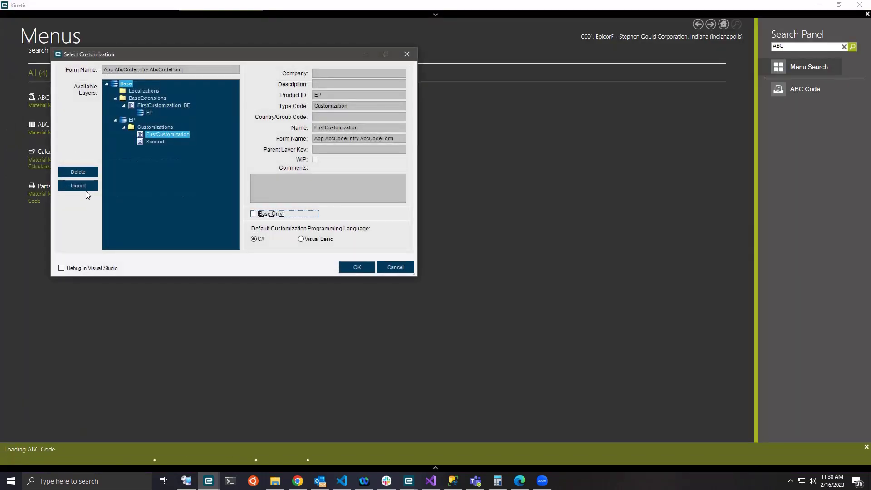
Import the newer edited XML file from Downloads\BE.
{"action": "left_click", "coordinate": [84, 185]}
{"action": "left_click", "coordinate": [170, 154]}
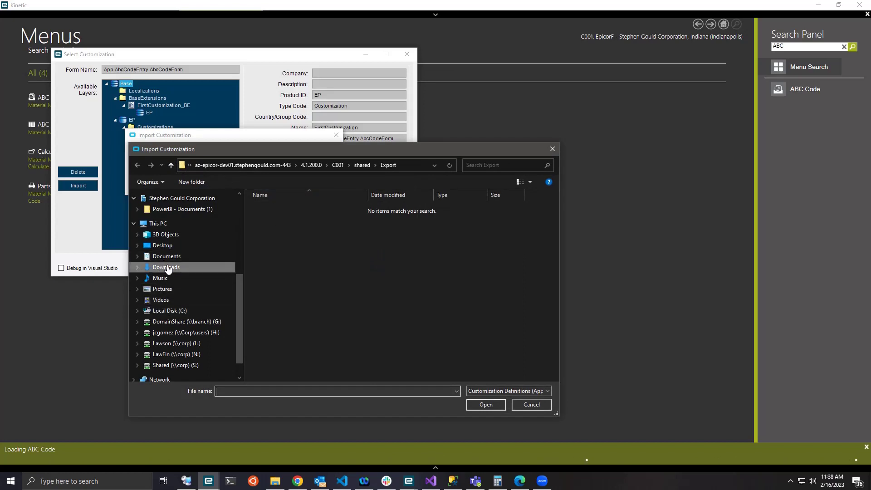
{"action": "left_click", "coordinate": [166, 266]}
{"action": "double_click", "coordinate": [278, 221]}
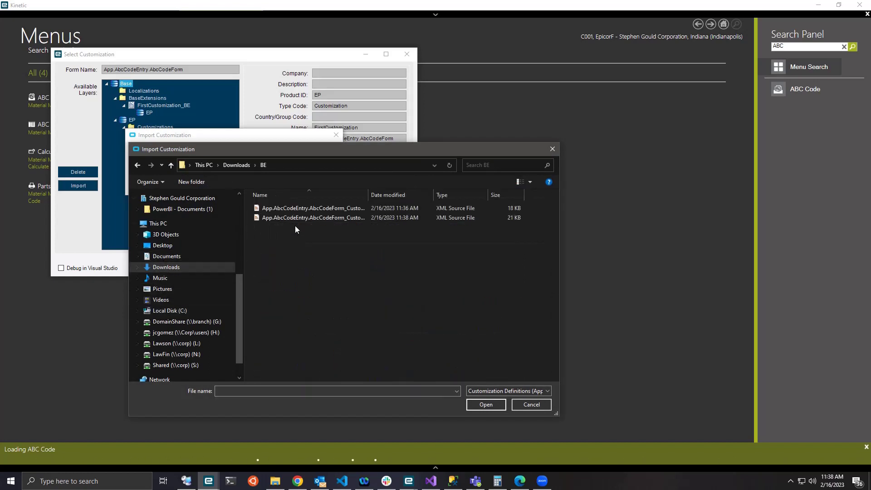
{"action": "double_click", "coordinate": [296, 222]}
{"action": "left_click", "coordinate": [279, 187]}
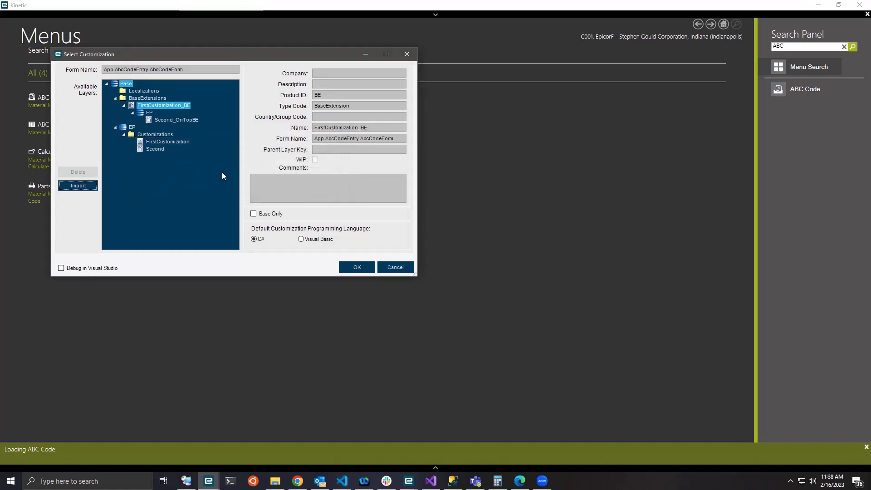
Choose the Second_OnTopBE layer under Base > FirstCustomization_BE and launch ABC Code Maintenance with it.
{"action": "left_click", "coordinate": [125, 84]}
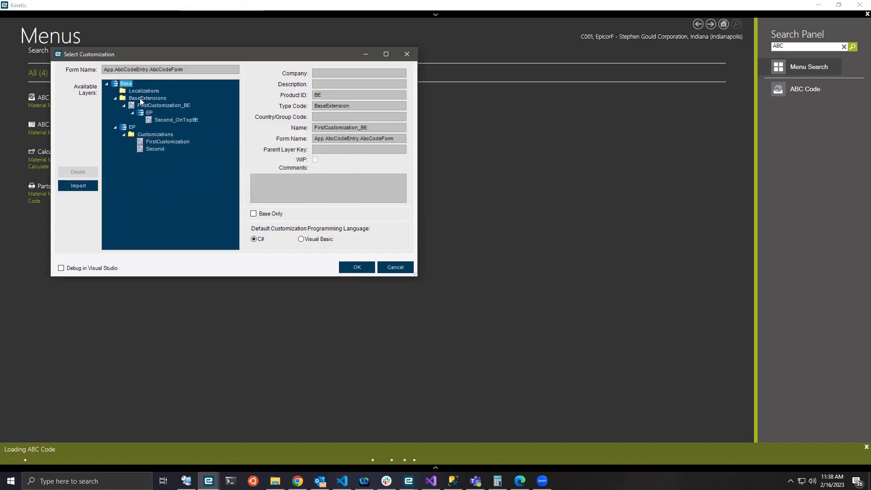
{"action": "left_click", "coordinate": [152, 106]}
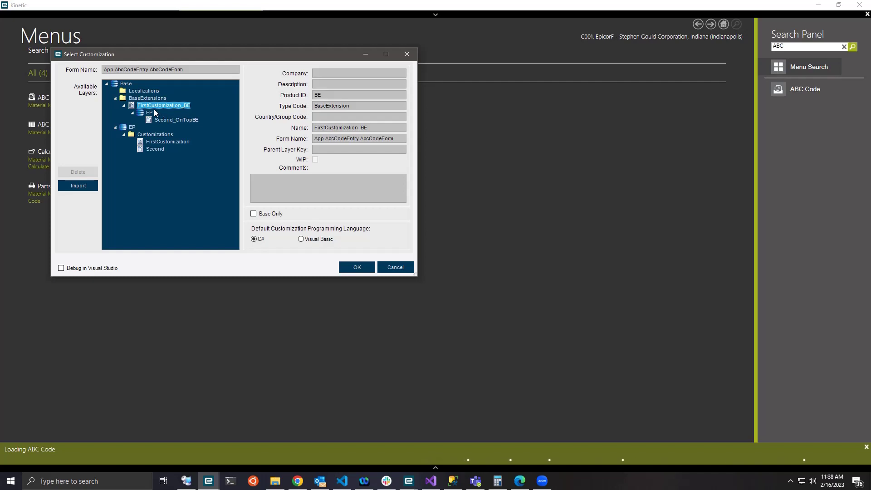
{"action": "left_click", "coordinate": [174, 120]}
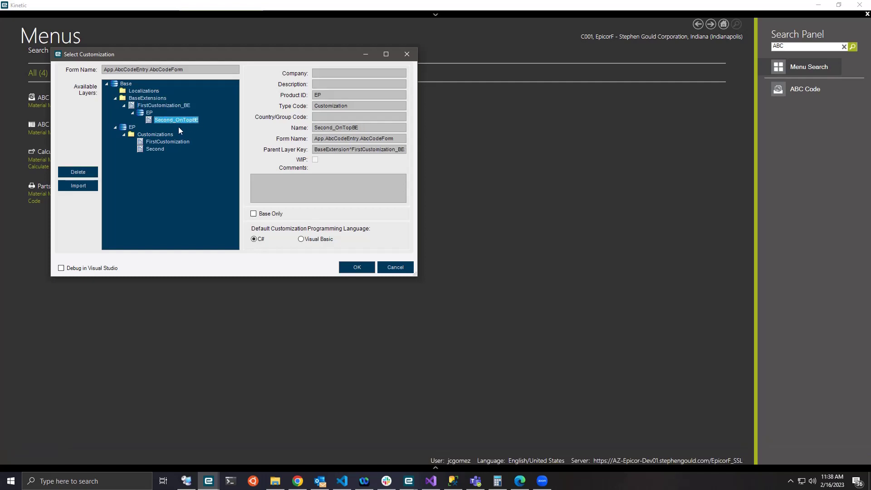
{"action": "left_click", "coordinate": [356, 269]}
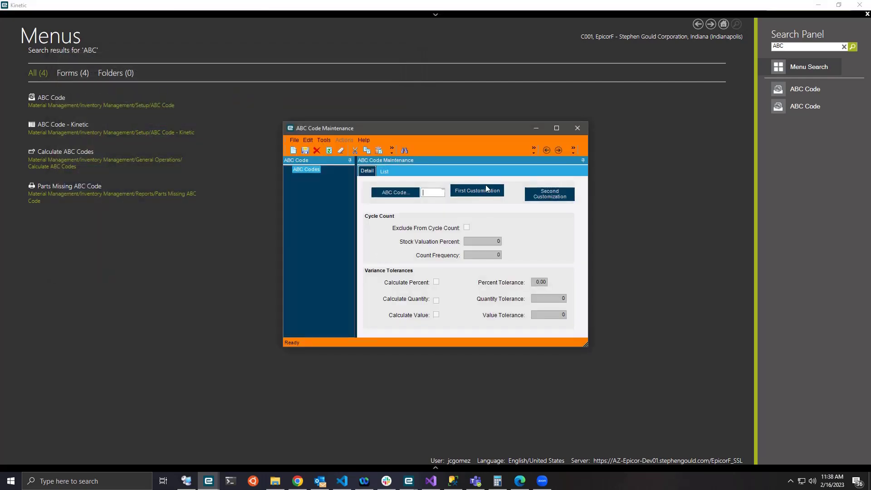
{"action": "left_click", "coordinate": [497, 194]}
{"action": "left_click", "coordinate": [276, 481]}
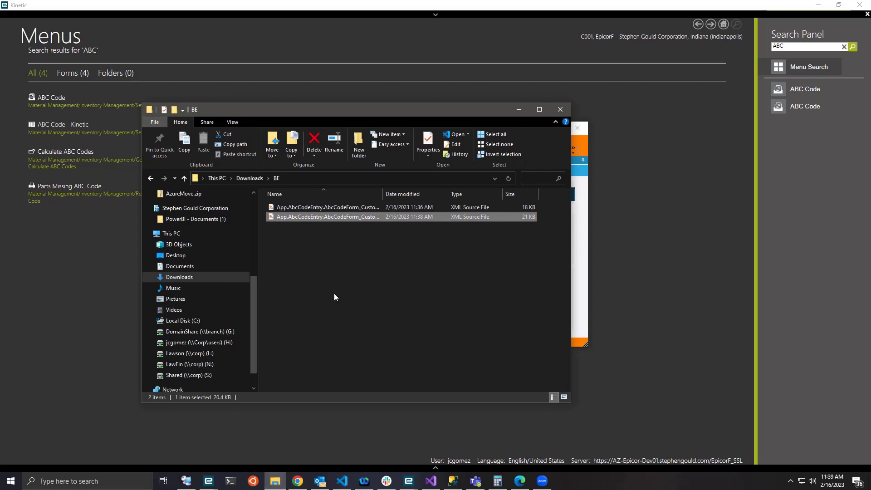
{"action": "left_click", "coordinate": [518, 110]}
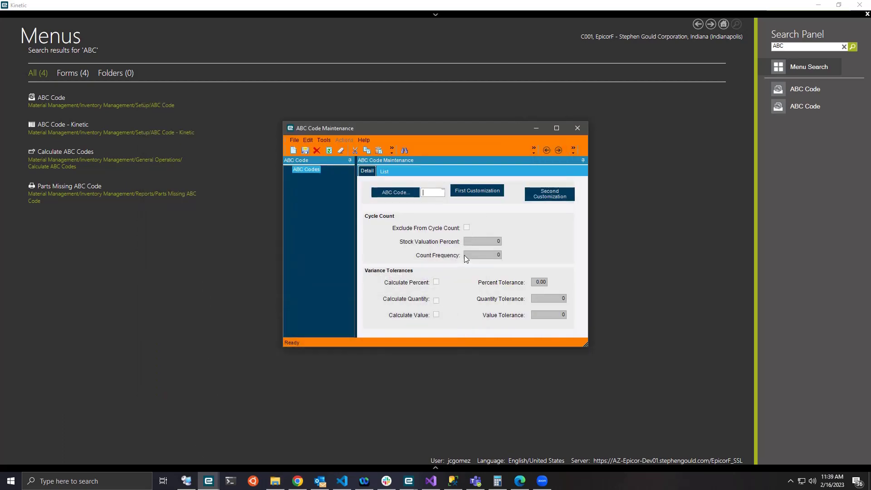